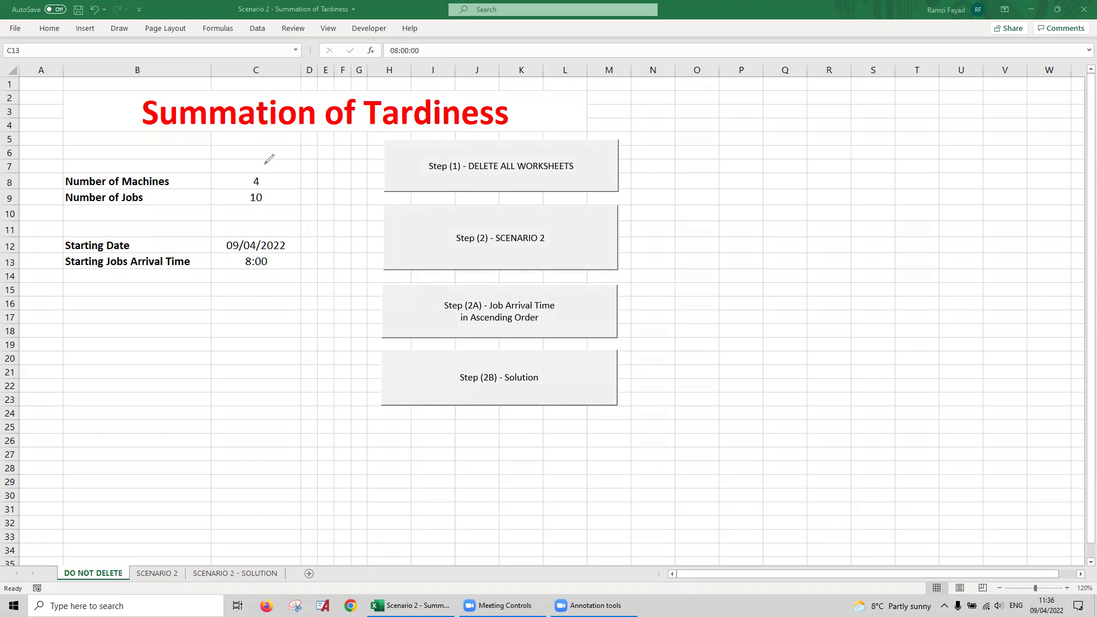
Step: Inspect the first two jobs' due dates on the old SCENARIO 2 job data sheet
{"action": "mouse_move", "coordinate": [267, 171]}
{"action": "left_mouse_down"}
{"action": "mouse_move", "coordinate": [252, 158]}
{"action": "mouse_move", "coordinate": [239, 197]}
{"action": "mouse_move", "coordinate": [277, 176]}
{"action": "mouse_move", "coordinate": [263, 166]}
{"action": "mouse_move", "coordinate": [273, 191]}
{"action": "mouse_move", "coordinate": [303, 186]}
{"action": "left_mouse_up"}
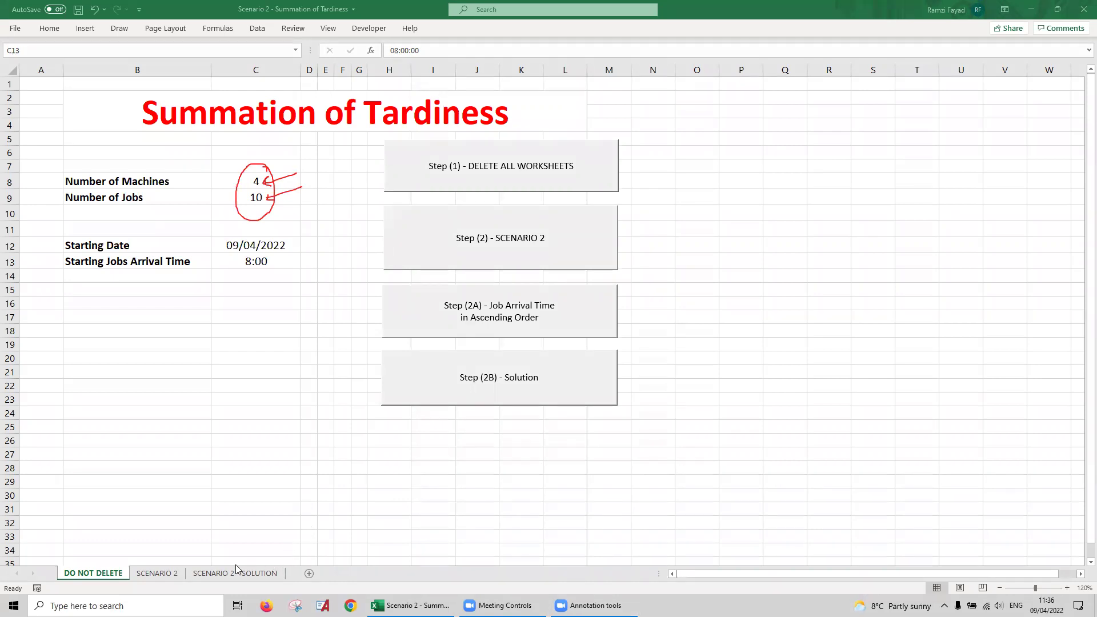
{"action": "left_click", "coordinate": [167, 576]}
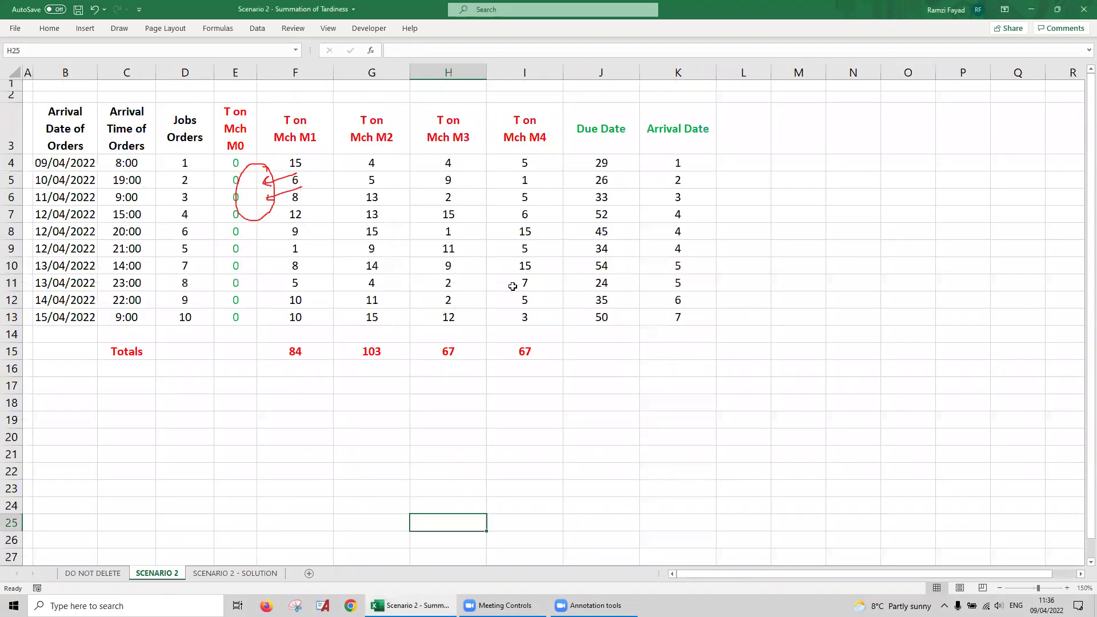
{"action": "left_click", "coordinate": [606, 165]}
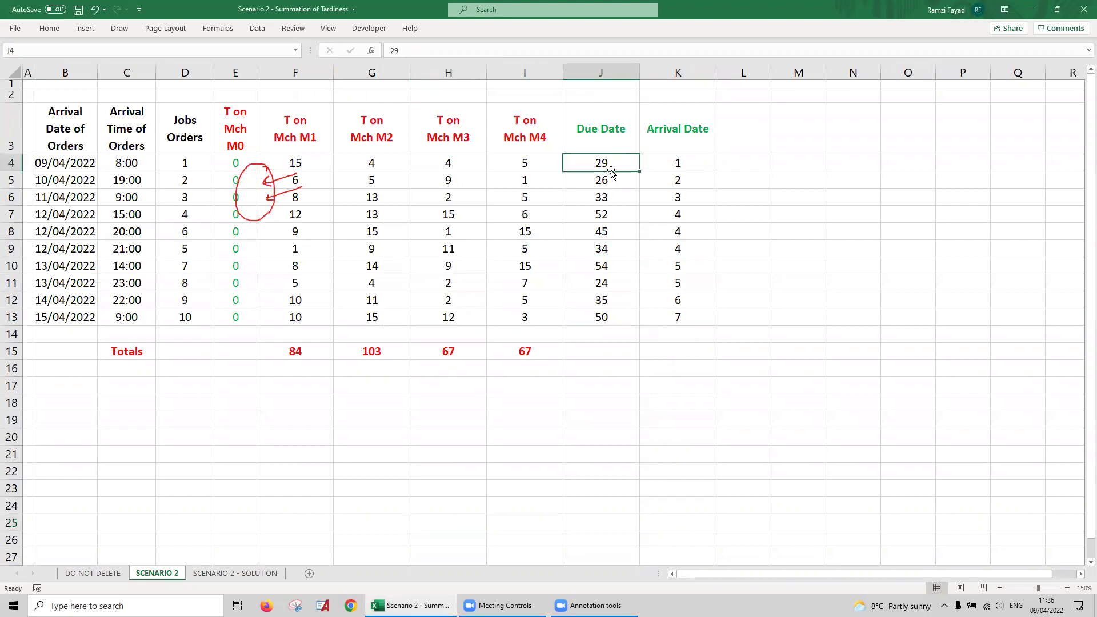
{"action": "left_click", "coordinate": [606, 181]}
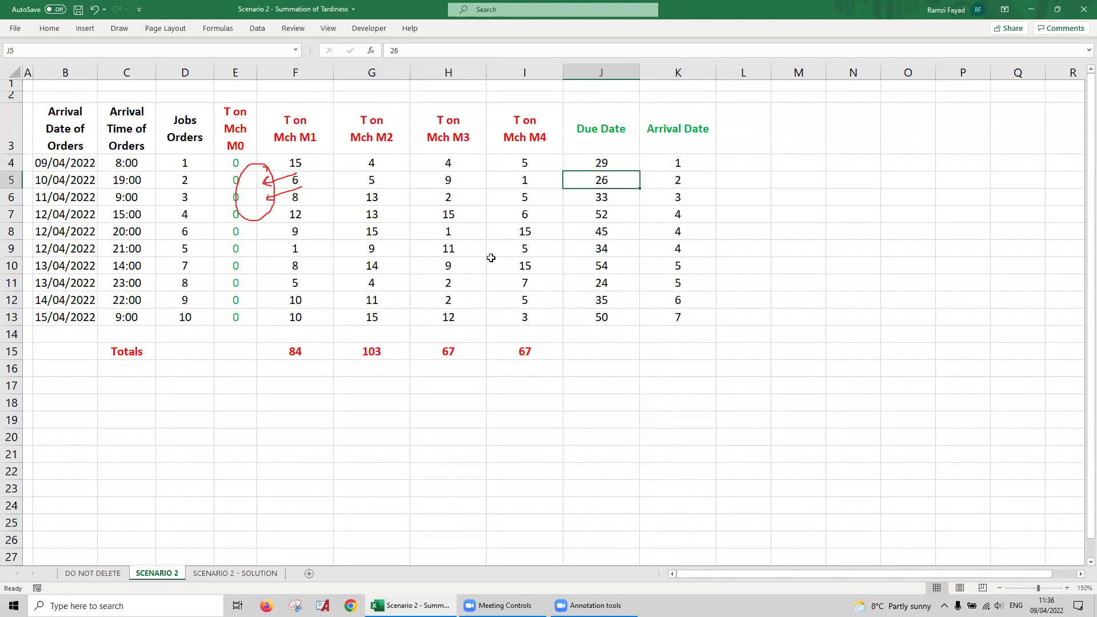
Step: Review the old solution: job 2's finish time and tardiness, total tardiness 503, idle, utilisation and finish rows
{"action": "left_click", "coordinate": [218, 574]}
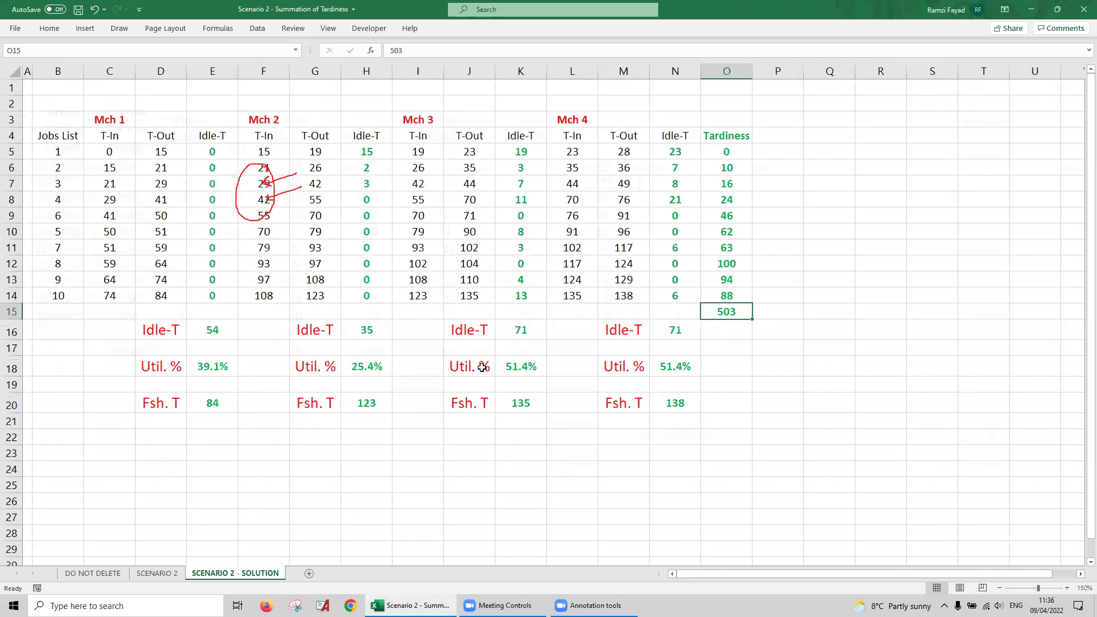
{"action": "left_click", "coordinate": [629, 170]}
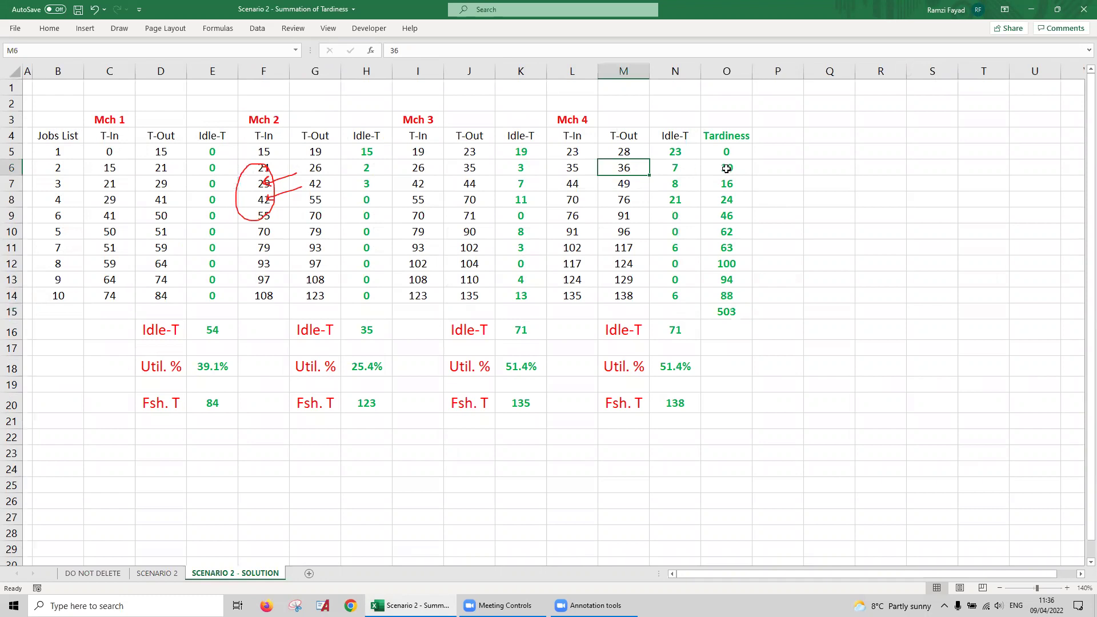
{"action": "left_click", "coordinate": [735, 167]}
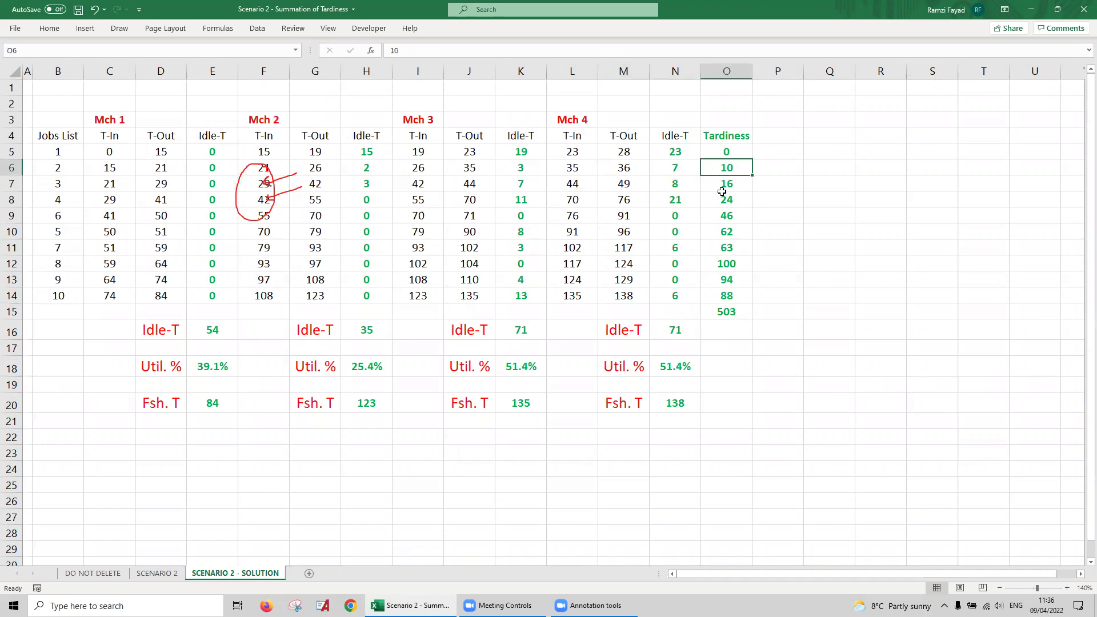
{"action": "left_click", "coordinate": [730, 310]}
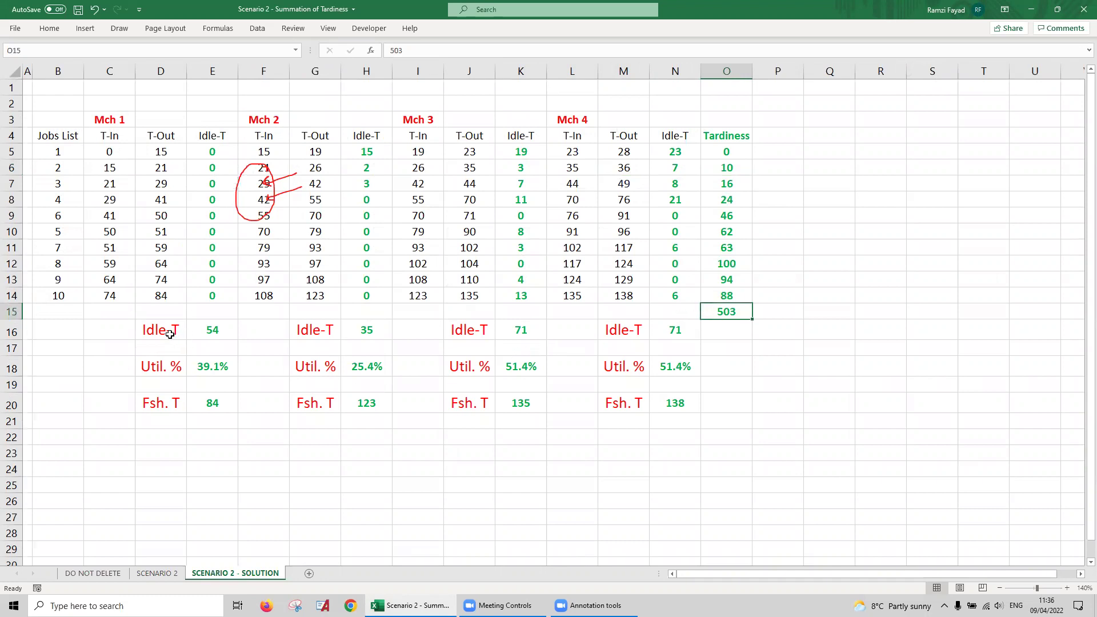
{"action": "left_click", "coordinate": [170, 334]}
{"action": "left_click", "coordinate": [167, 368]}
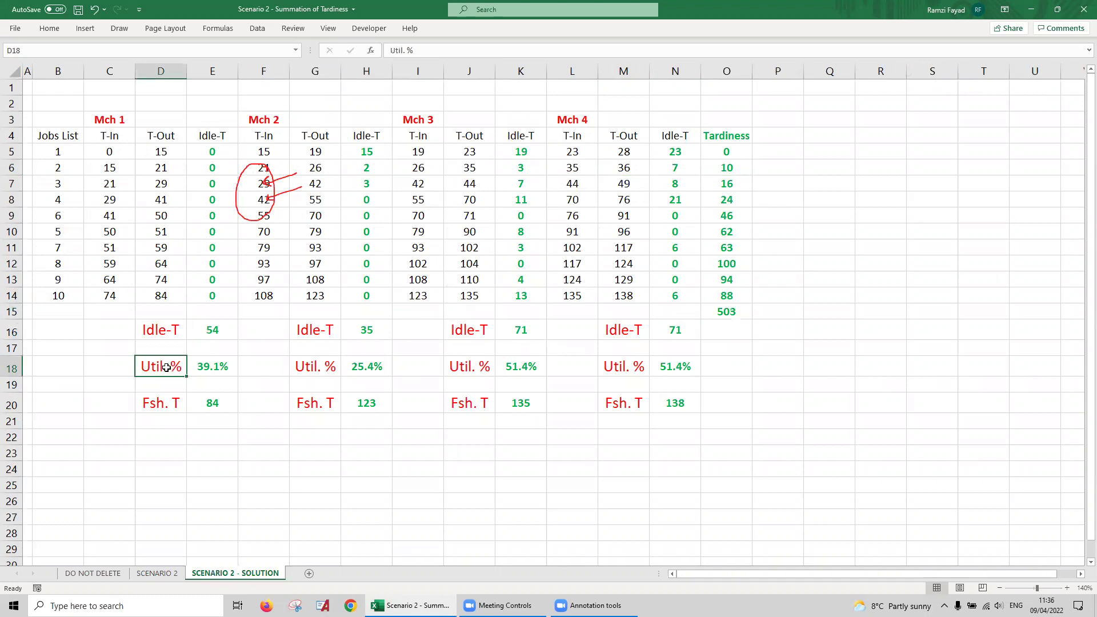
{"action": "left_click", "coordinate": [172, 404]}
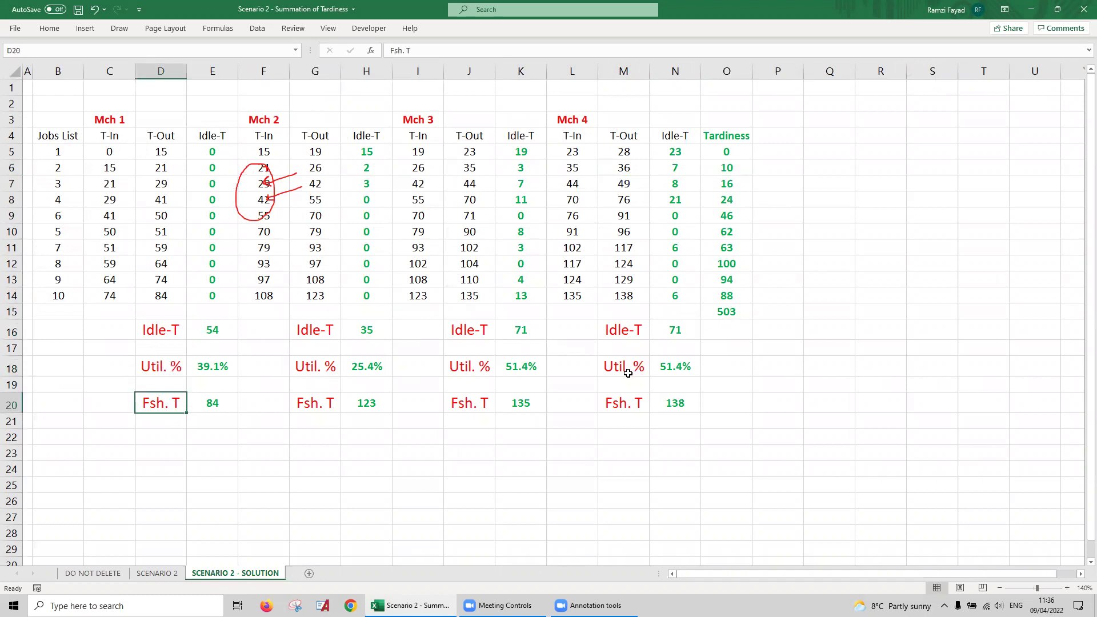
Step: Delete all worksheets, set 3 machines and 5 jobs, and generate new Scenario 2 sheets
{"action": "left_click", "coordinate": [111, 577]}
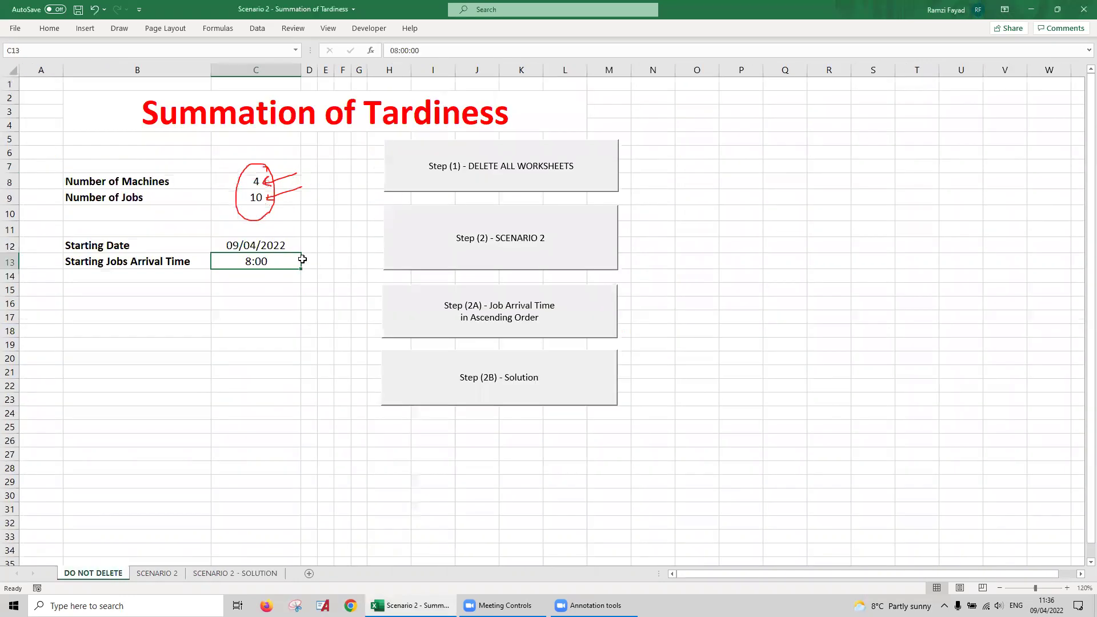
{"action": "left_click", "coordinate": [507, 177]}
{"action": "left_click", "coordinate": [258, 181]}
{"action": "type", "text": "3"}
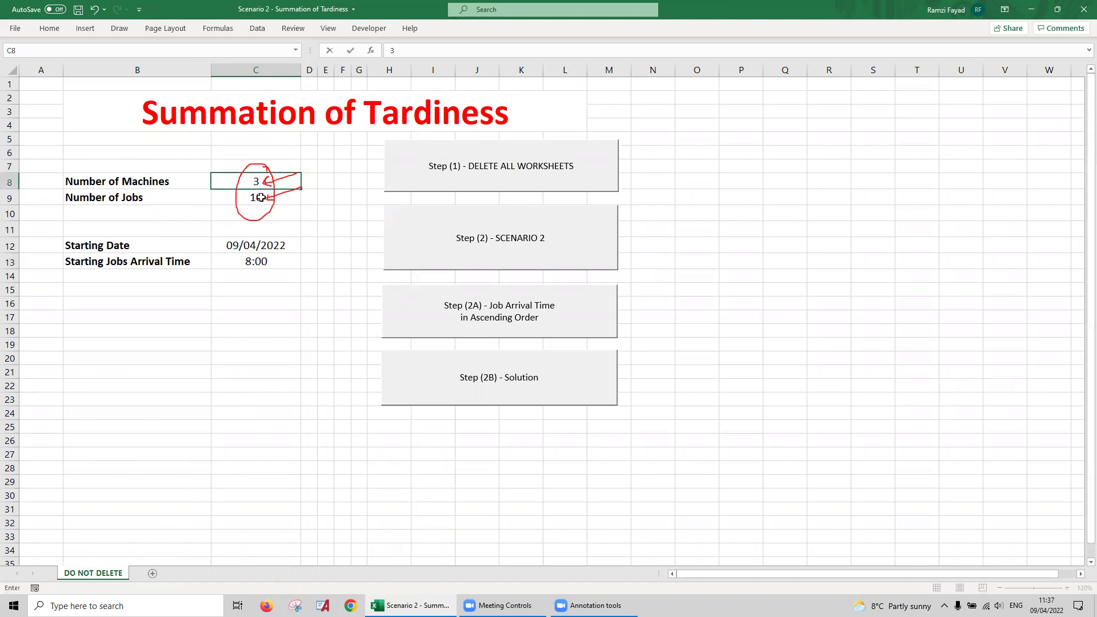
{"action": "key", "text": "Return"}
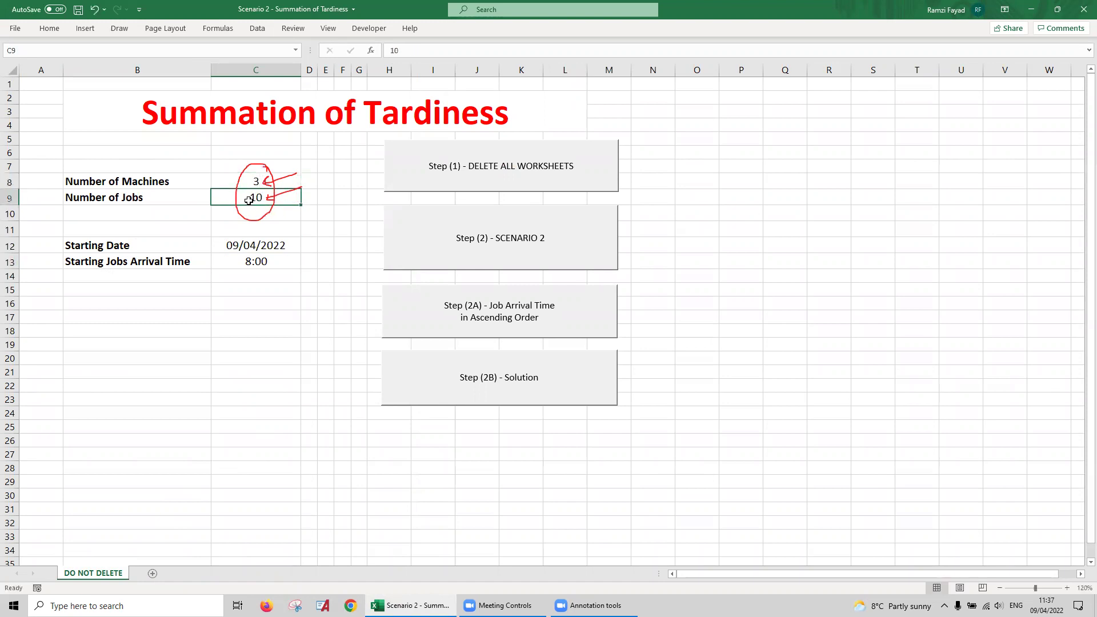
{"action": "type", "text": "5"}
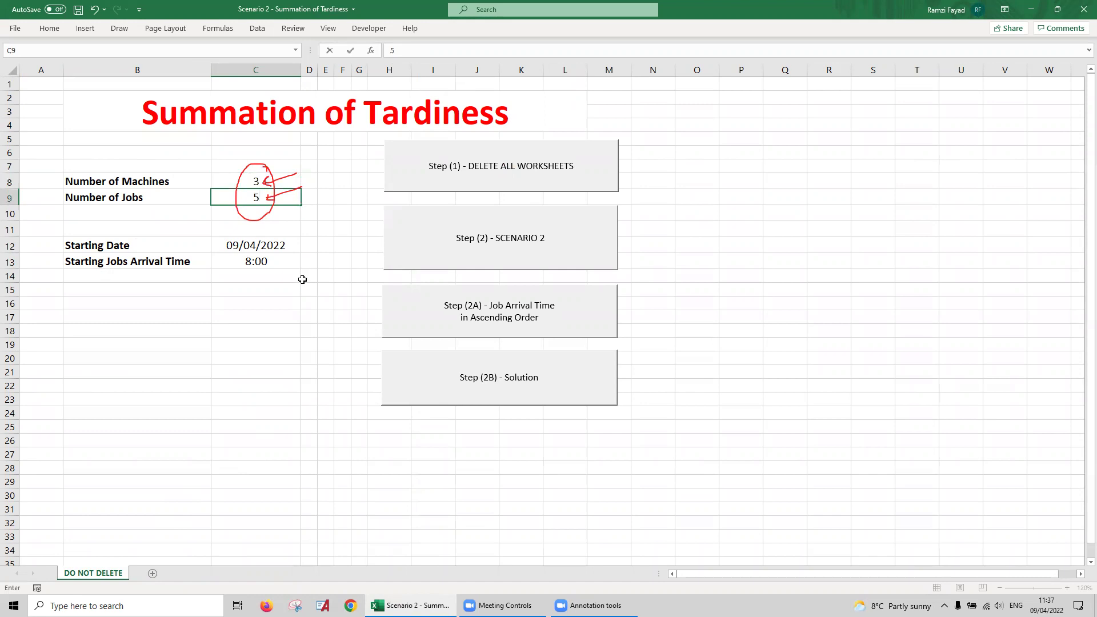
{"action": "left_click", "coordinate": [424, 239]}
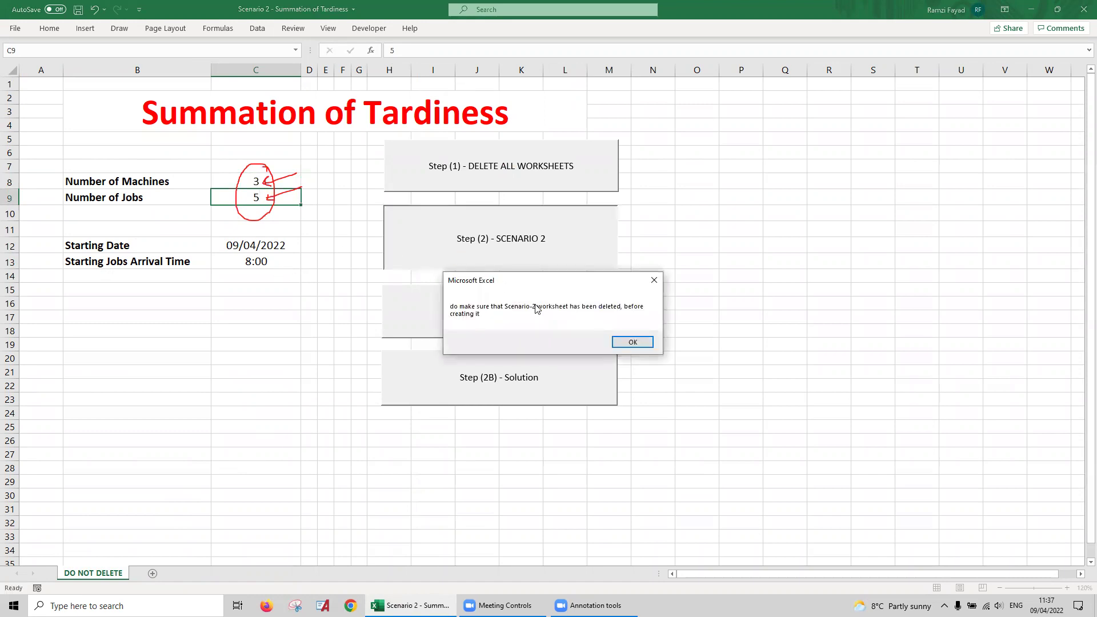
{"action": "left_click", "coordinate": [627, 344]}
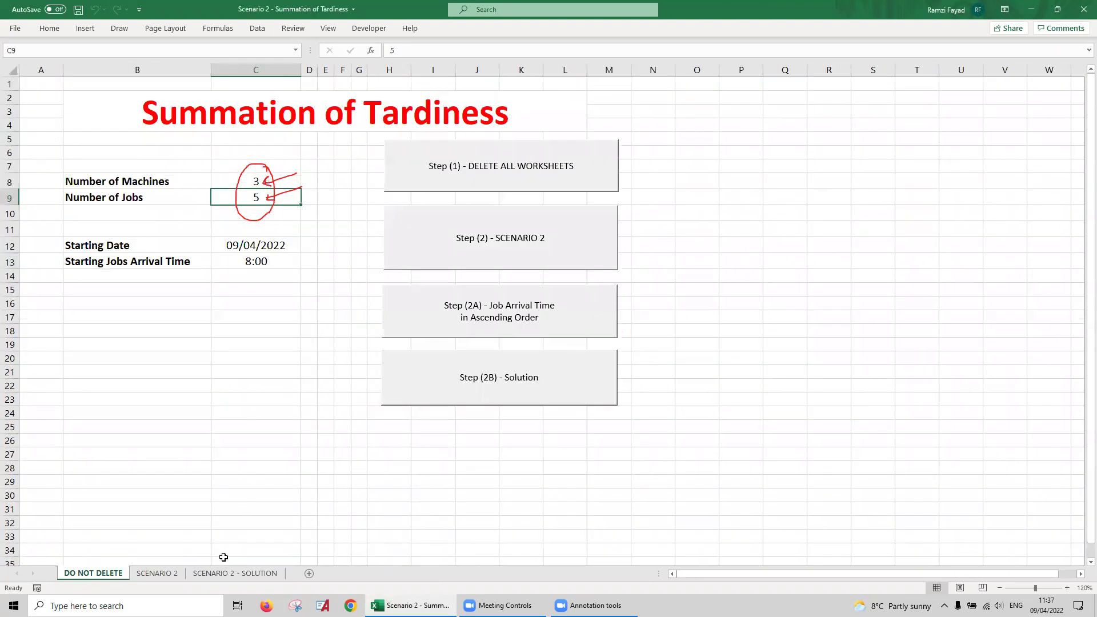
{"action": "left_click", "coordinate": [172, 575]}
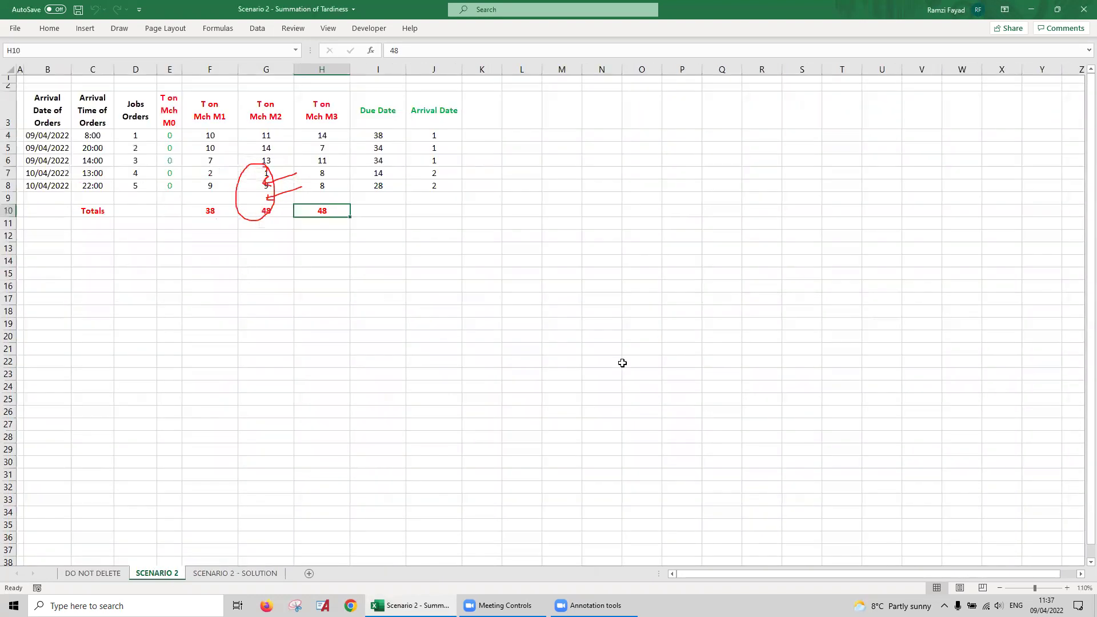
{"action": "left_click", "coordinate": [1066, 587]}
{"action": "left_click", "coordinate": [1066, 587]}
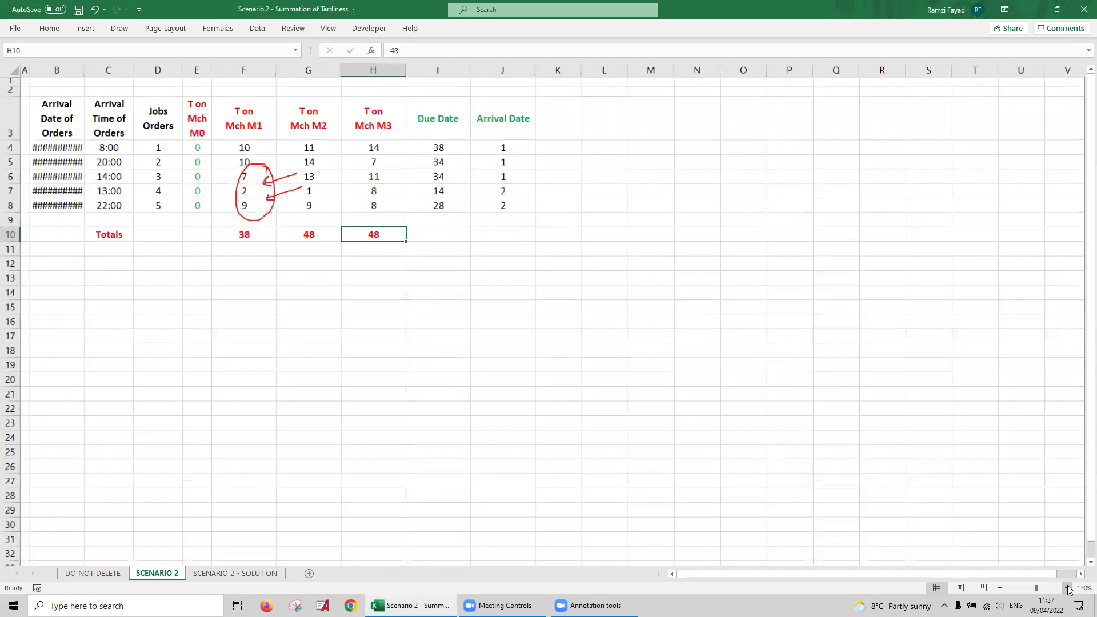
{"action": "left_click", "coordinate": [1066, 588]}
{"action": "left_click", "coordinate": [1066, 587]}
{"action": "left_click", "coordinate": [1066, 588]}
{"action": "left_click", "coordinate": [1067, 588]}
{"action": "left_click", "coordinate": [1067, 588]}
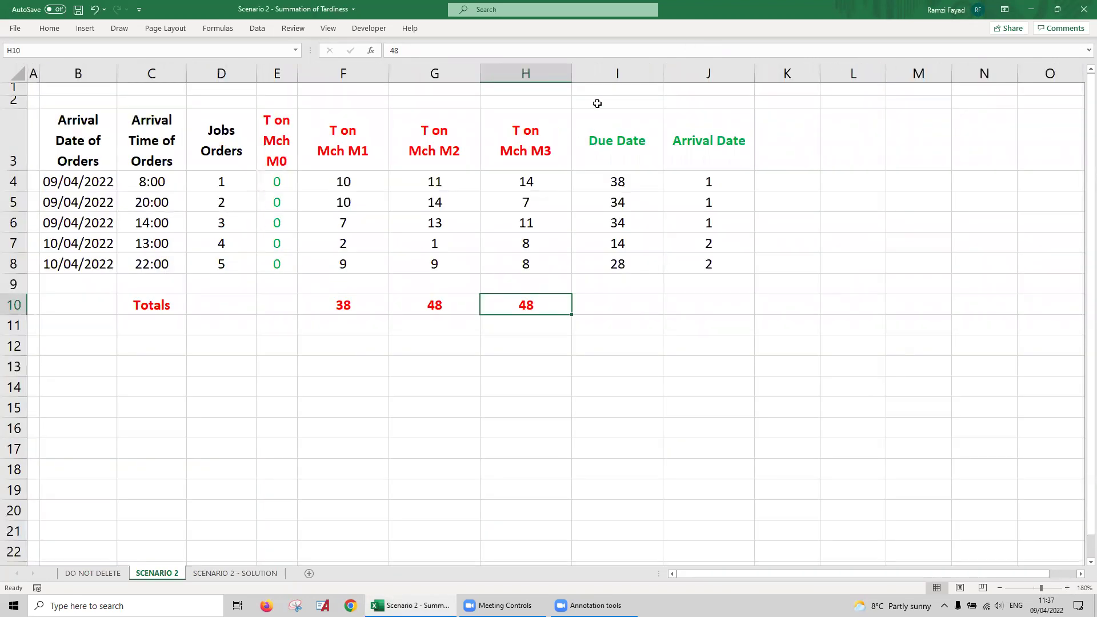
{"action": "left_click", "coordinate": [374, 151]}
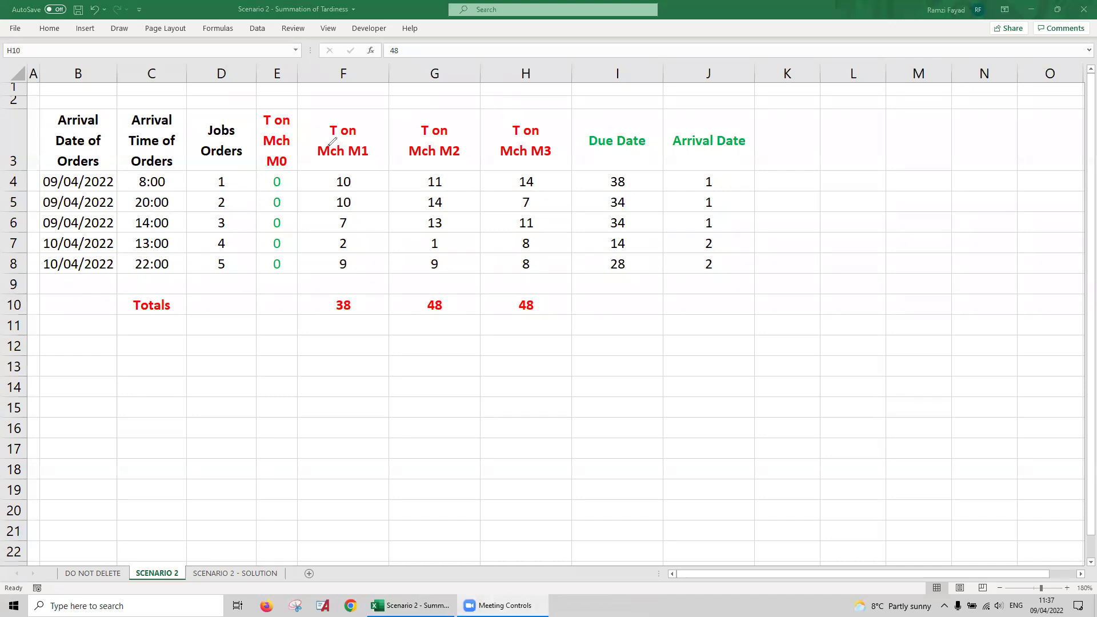
{"action": "mouse_move", "coordinate": [345, 106]}
{"action": "left_mouse_down"}
{"action": "mouse_move", "coordinate": [396, 118]}
{"action": "mouse_move", "coordinate": [373, 120]}
{"action": "left_mouse_up"}
{"action": "mouse_move", "coordinate": [443, 115]}
{"action": "left_mouse_down"}
{"action": "mouse_move", "coordinate": [407, 158]}
{"action": "mouse_move", "coordinate": [439, 113]}
{"action": "left_mouse_up"}
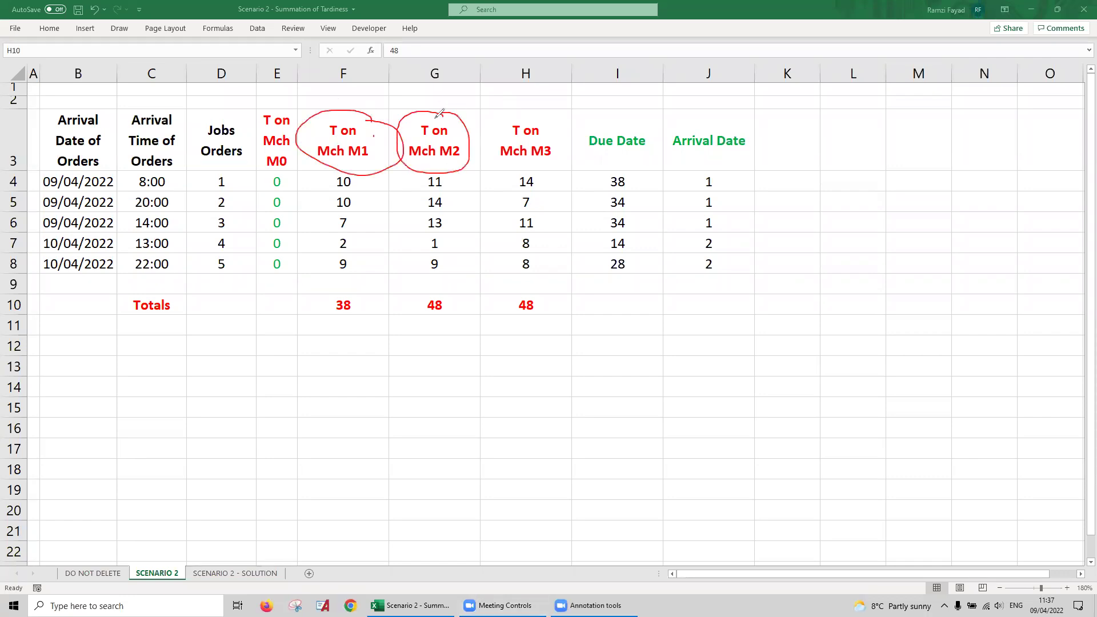
{"action": "mouse_move", "coordinate": [533, 119]}
{"action": "left_mouse_down"}
{"action": "mouse_move", "coordinate": [560, 161]}
{"action": "mouse_move", "coordinate": [515, 121]}
{"action": "left_mouse_up"}
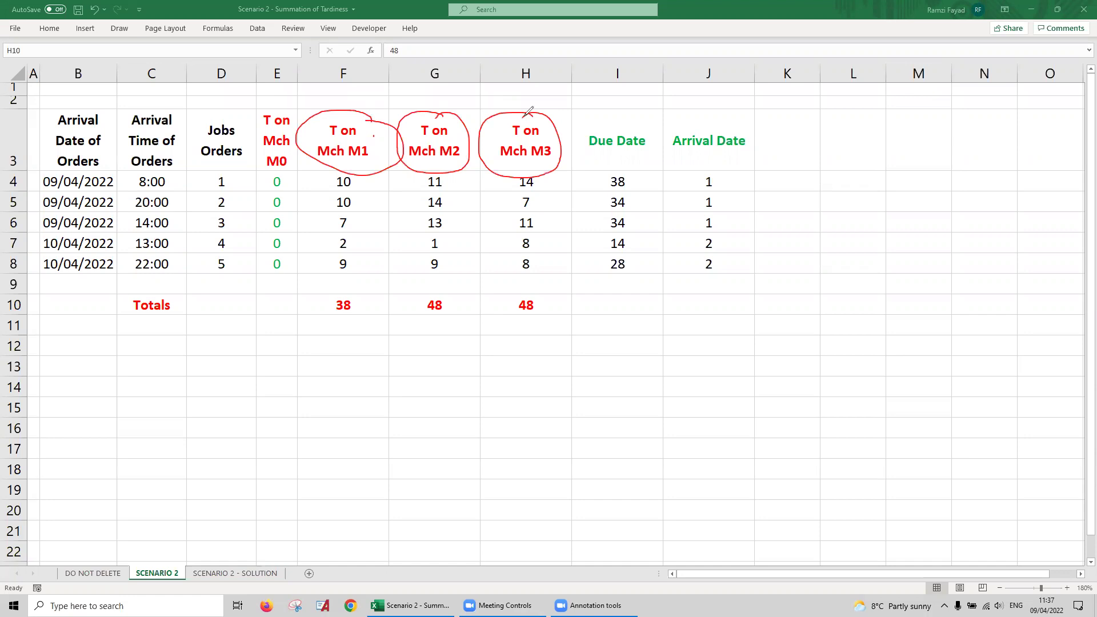
{"action": "left_click_drag", "start_coordinate": [13, 186], "coordinate": [29, 183]}
{"action": "mouse_move", "coordinate": [213, 174]}
{"action": "left_mouse_down"}
{"action": "mouse_move", "coordinate": [196, 213]}
{"action": "mouse_move", "coordinate": [240, 210]}
{"action": "mouse_move", "coordinate": [223, 170]}
{"action": "left_mouse_up"}
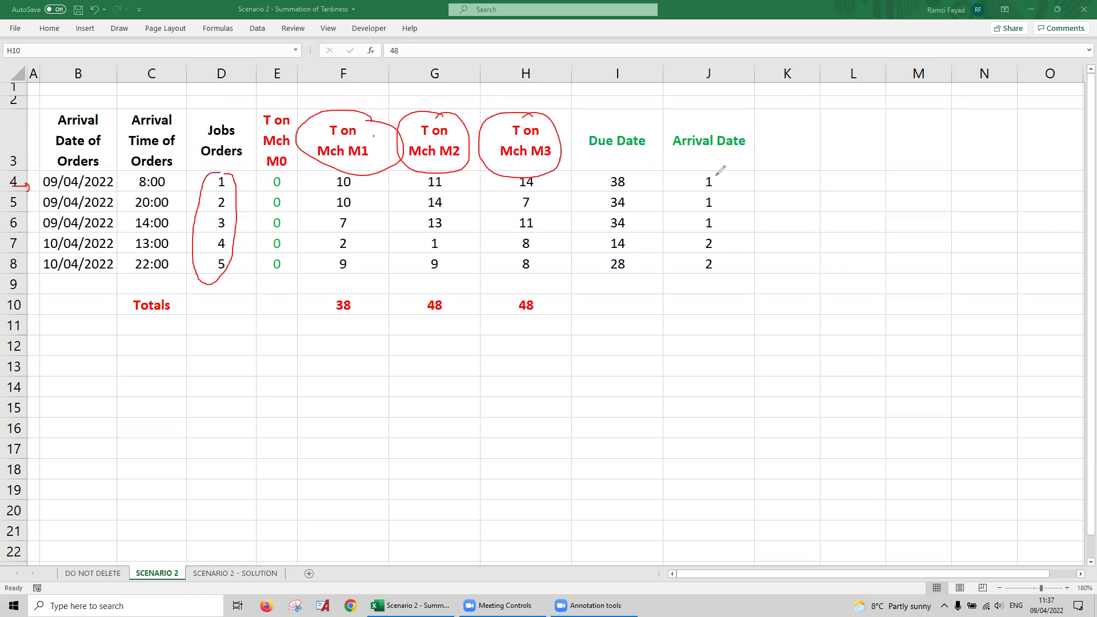
{"action": "mouse_move", "coordinate": [709, 171]}
{"action": "left_mouse_down"}
{"action": "mouse_move", "coordinate": [737, 246]}
{"action": "mouse_move", "coordinate": [707, 174]}
{"action": "left_mouse_up"}
{"action": "mouse_move", "coordinate": [629, 168]}
{"action": "left_mouse_down"}
{"action": "mouse_move", "coordinate": [658, 269]}
{"action": "mouse_move", "coordinate": [628, 177]}
{"action": "left_mouse_up"}
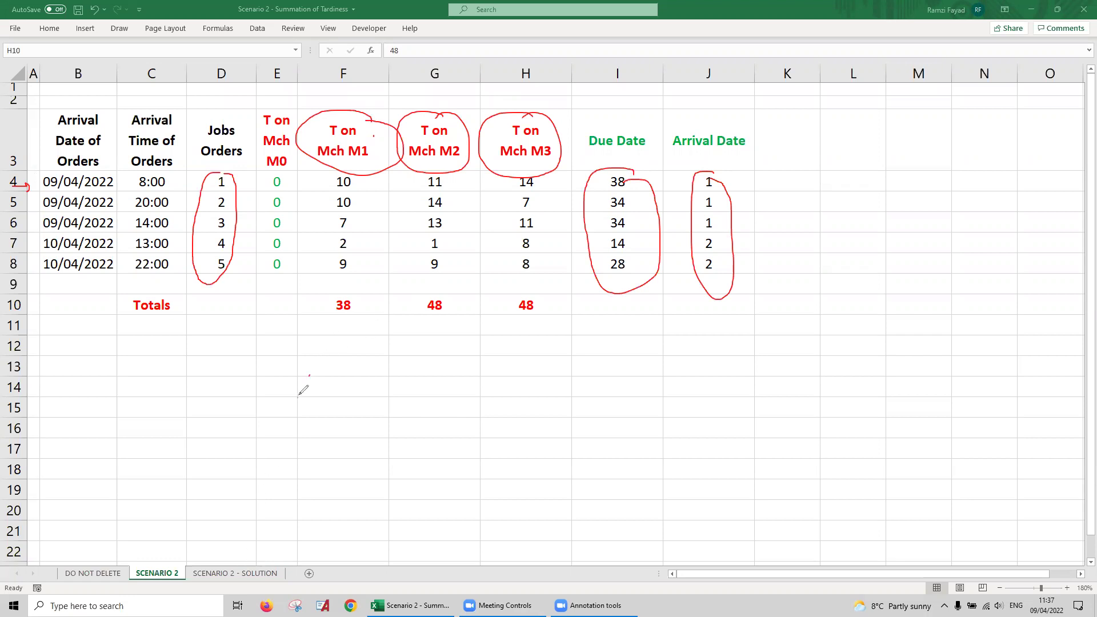
{"action": "left_click", "coordinate": [279, 441]}
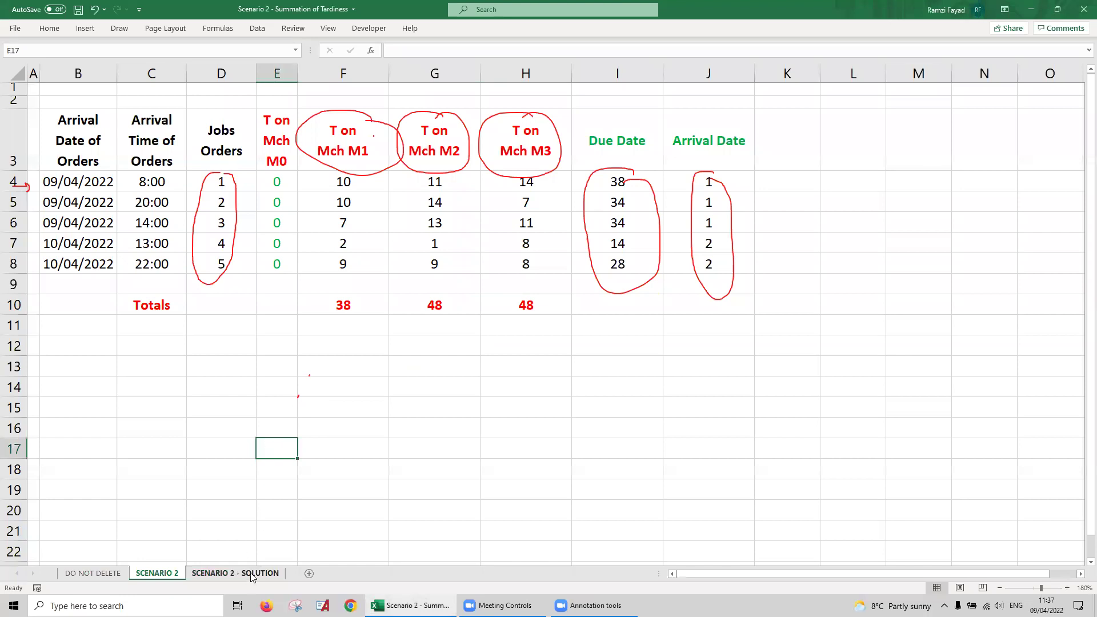
Step: Sort the 5 jobs by ascending arrival time with Step (2A)
{"action": "left_click", "coordinate": [252, 573]}
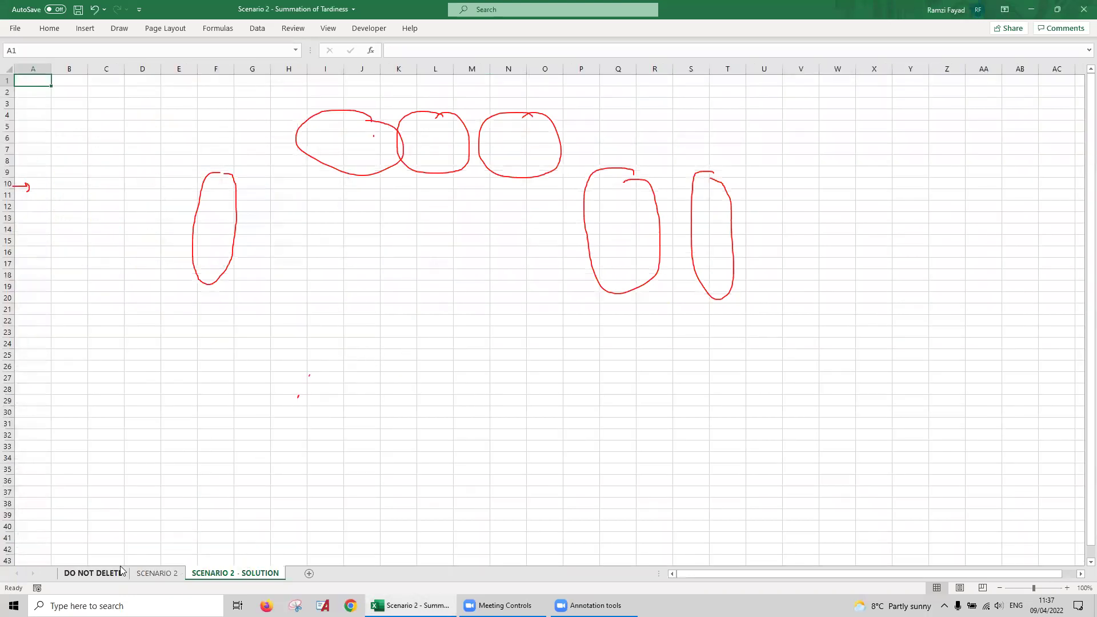
{"action": "left_click", "coordinate": [121, 569]}
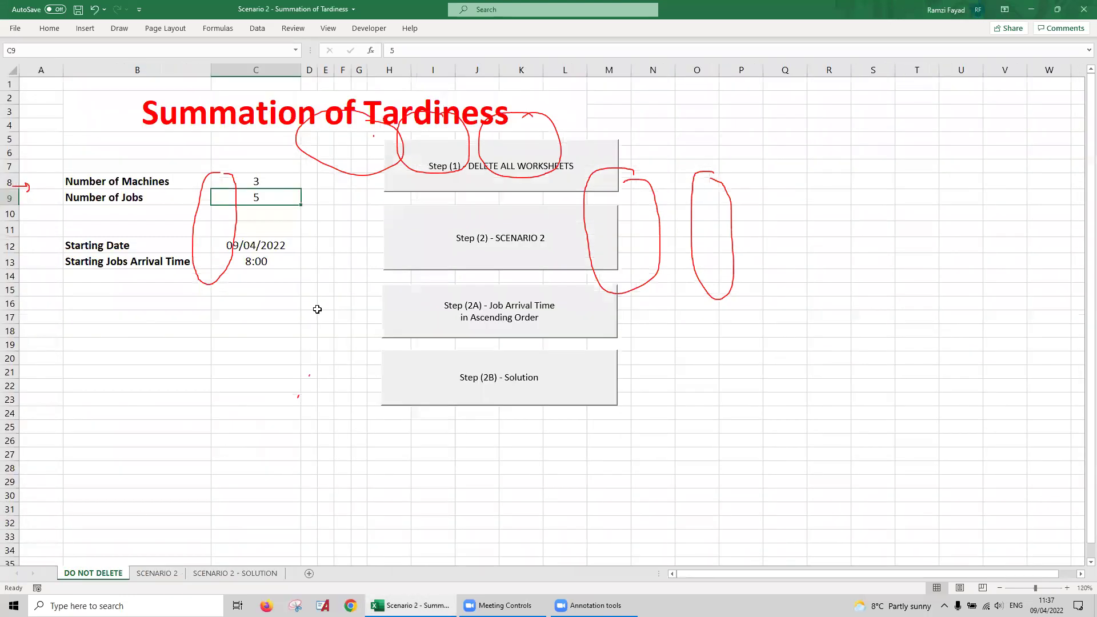
{"action": "left_click", "coordinate": [454, 322]}
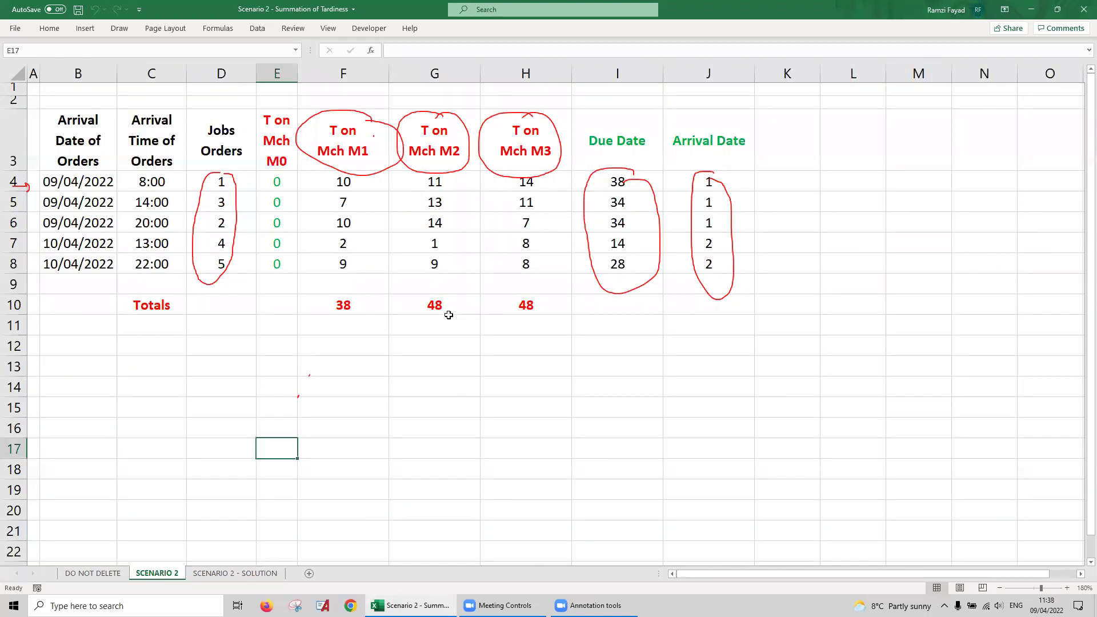
{"action": "left_click", "coordinate": [107, 573]}
Step: Solve the schedule for total tardiness 125 and view the solution at 180% zoom
{"action": "left_click", "coordinate": [485, 393]}
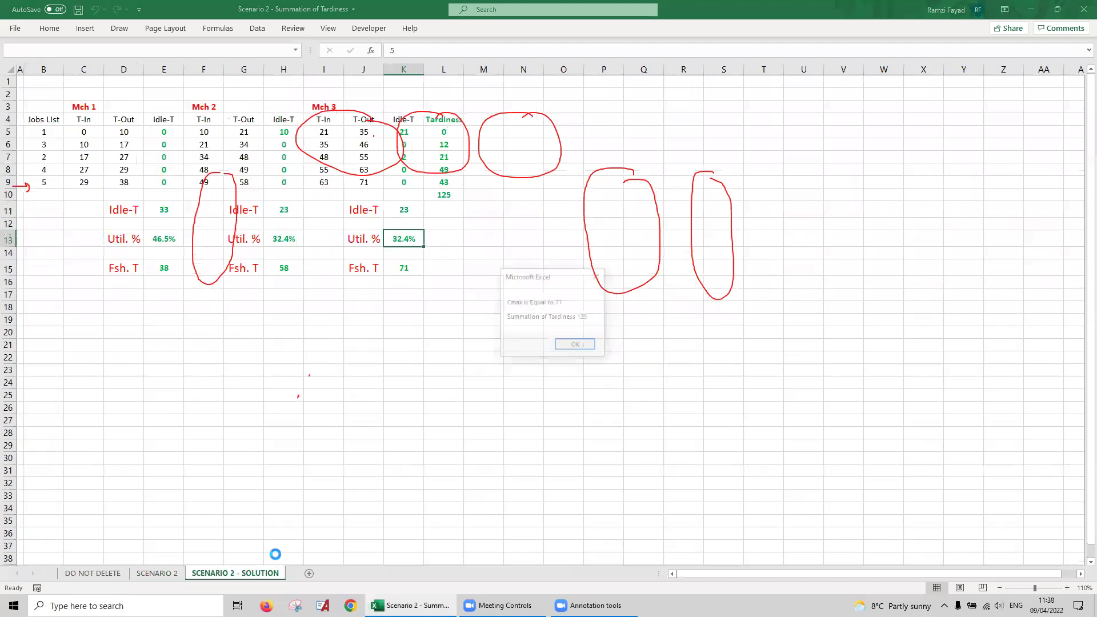
{"action": "left_click", "coordinate": [574, 345]}
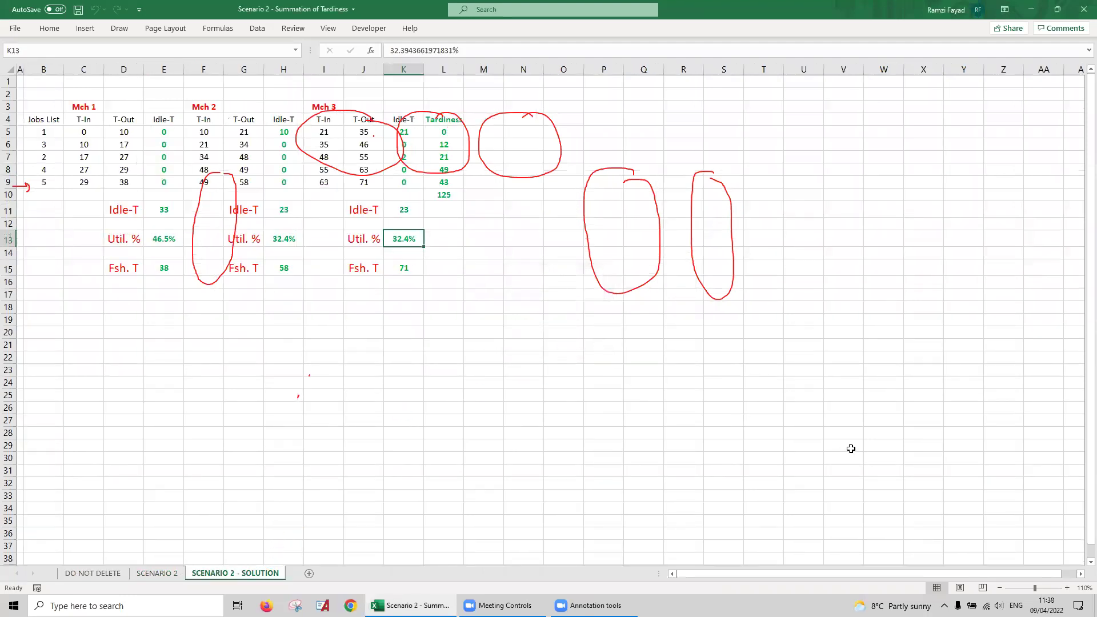
{"action": "left_click", "coordinate": [1067, 588]}
{"action": "left_click", "coordinate": [1066, 588]}
{"action": "left_click", "coordinate": [1067, 588]}
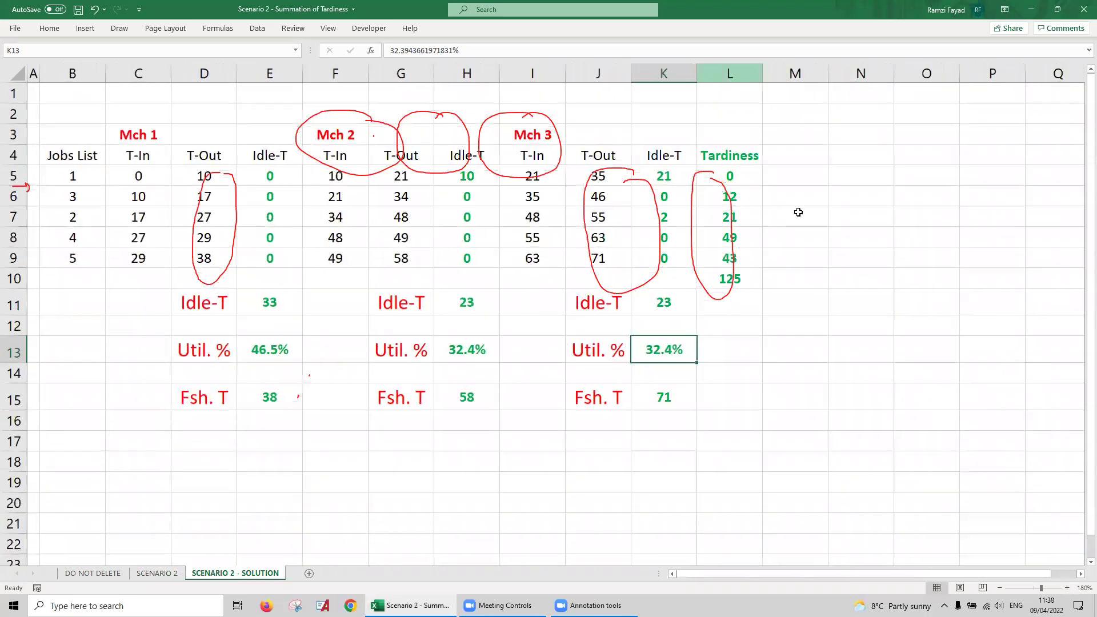
{"action": "left_click", "coordinate": [93, 573]}
Step: Delete all scenario worksheets and enter 6 machines and 15 jobs
{"action": "left_click", "coordinate": [456, 171]}
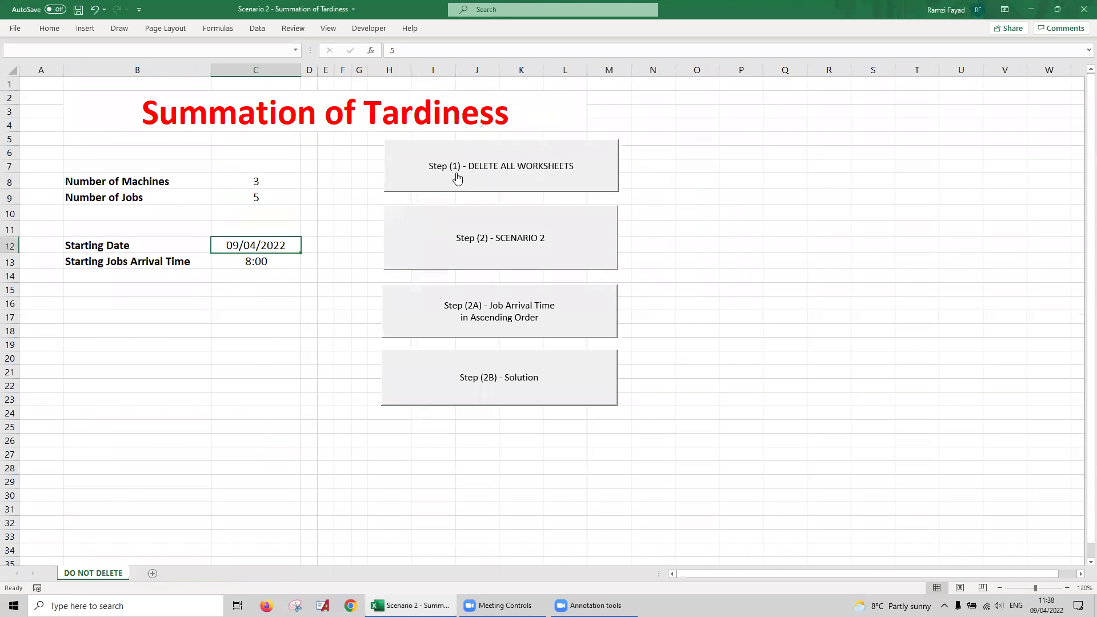
{"action": "left_click", "coordinate": [264, 180]}
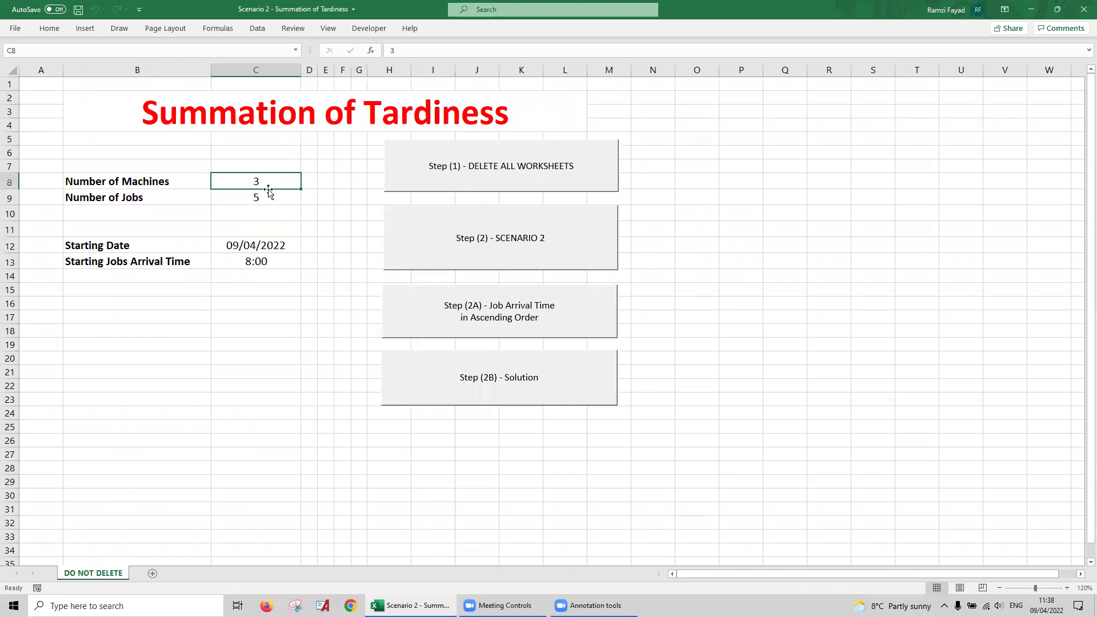
{"action": "type", "text": "6"}
{"action": "key", "text": "Return"}
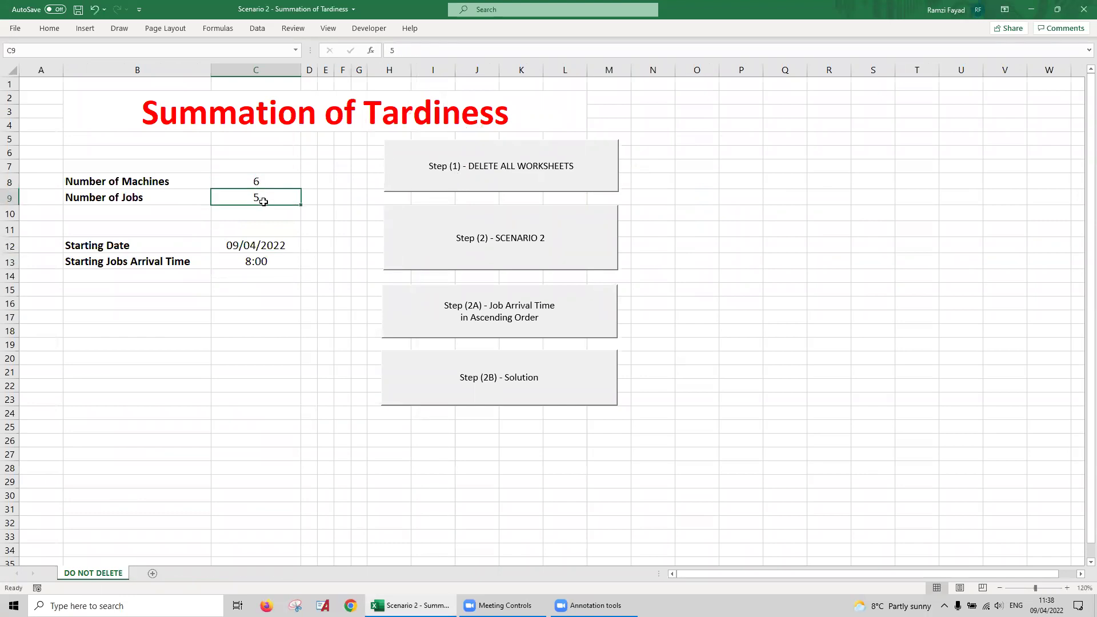
{"action": "type", "text": "15"}
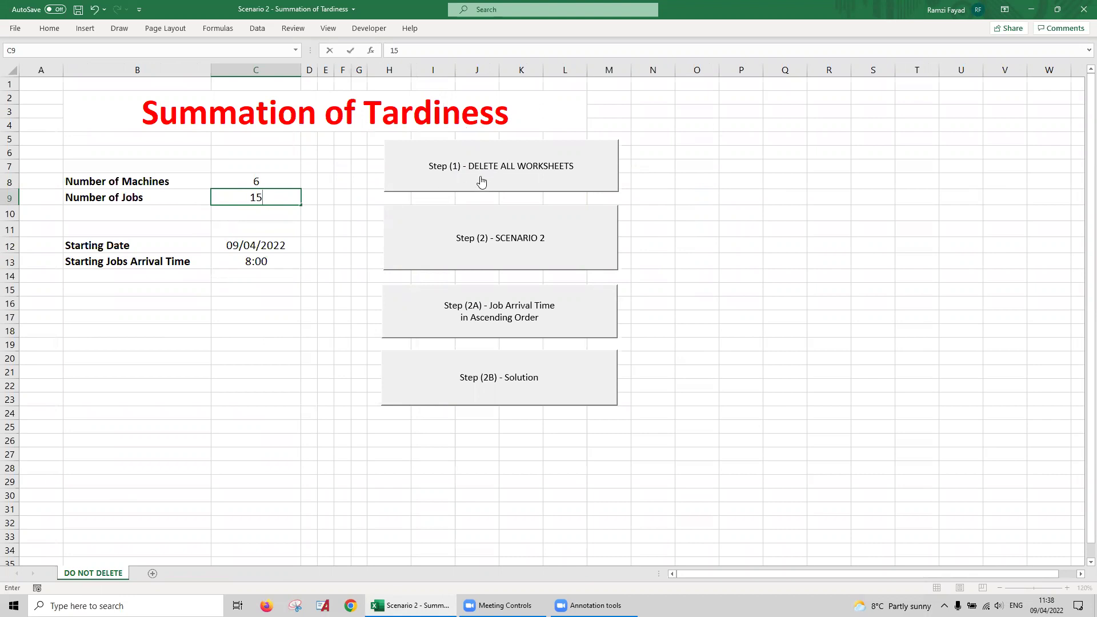
Step: Generate the Scenario 2 job table and sort the 15 jobs by arrival time
{"action": "left_click", "coordinate": [483, 228]}
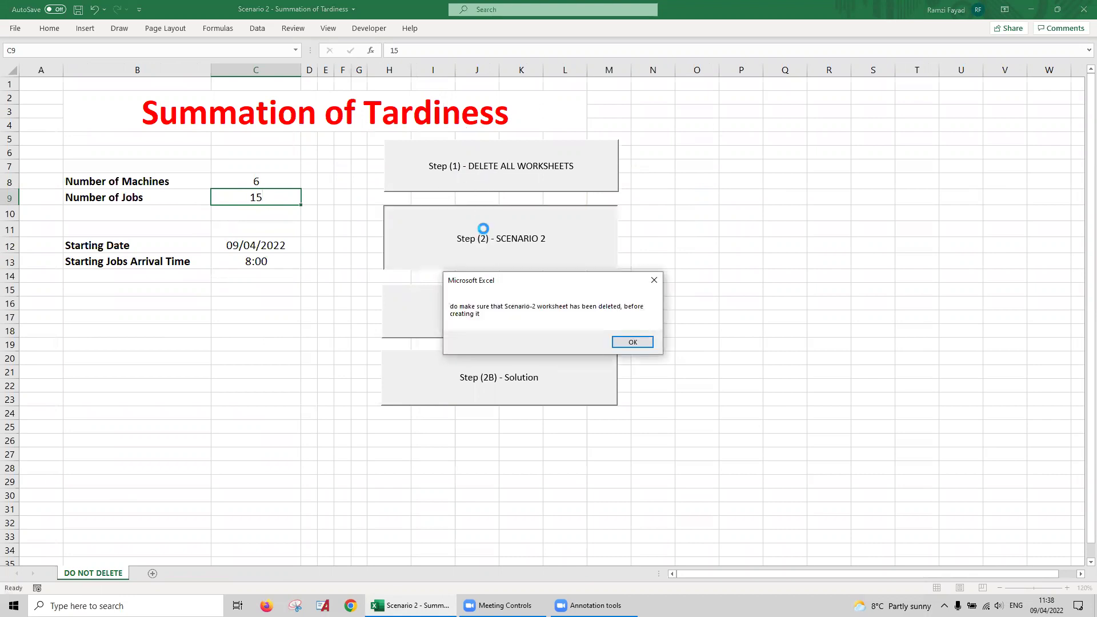
{"action": "left_click", "coordinate": [624, 341]}
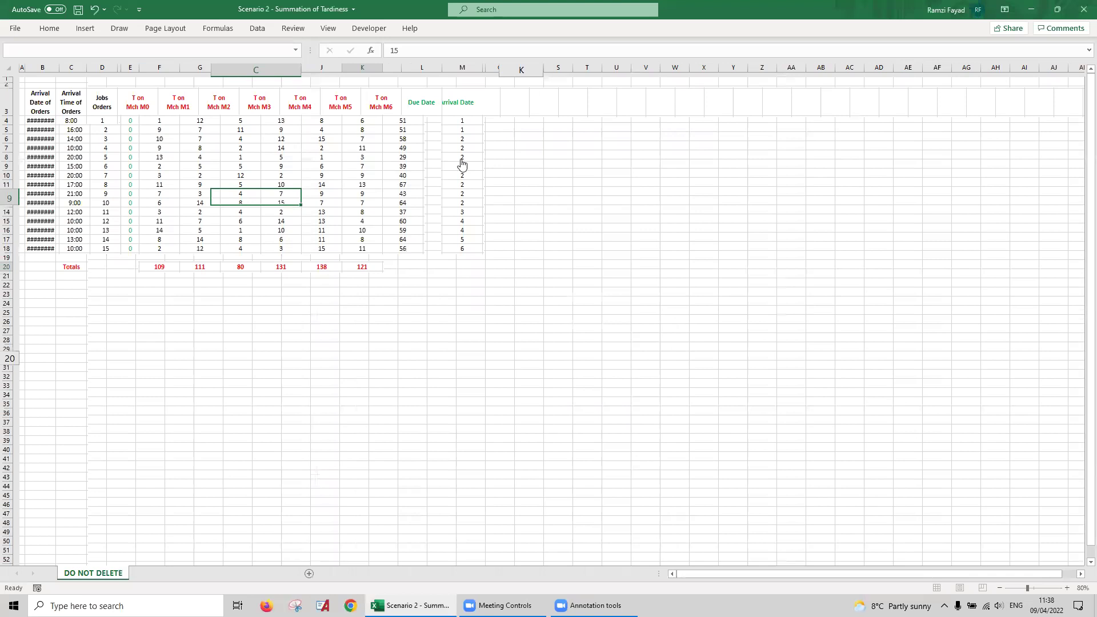
{"action": "left_click", "coordinate": [479, 317]}
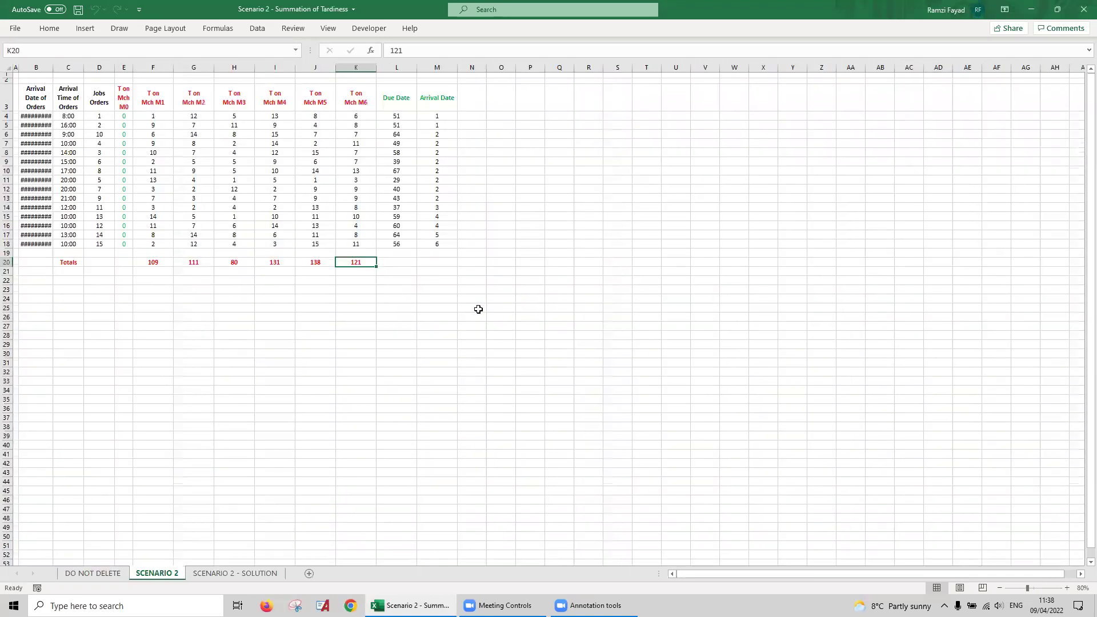
{"action": "left_click", "coordinate": [111, 575]}
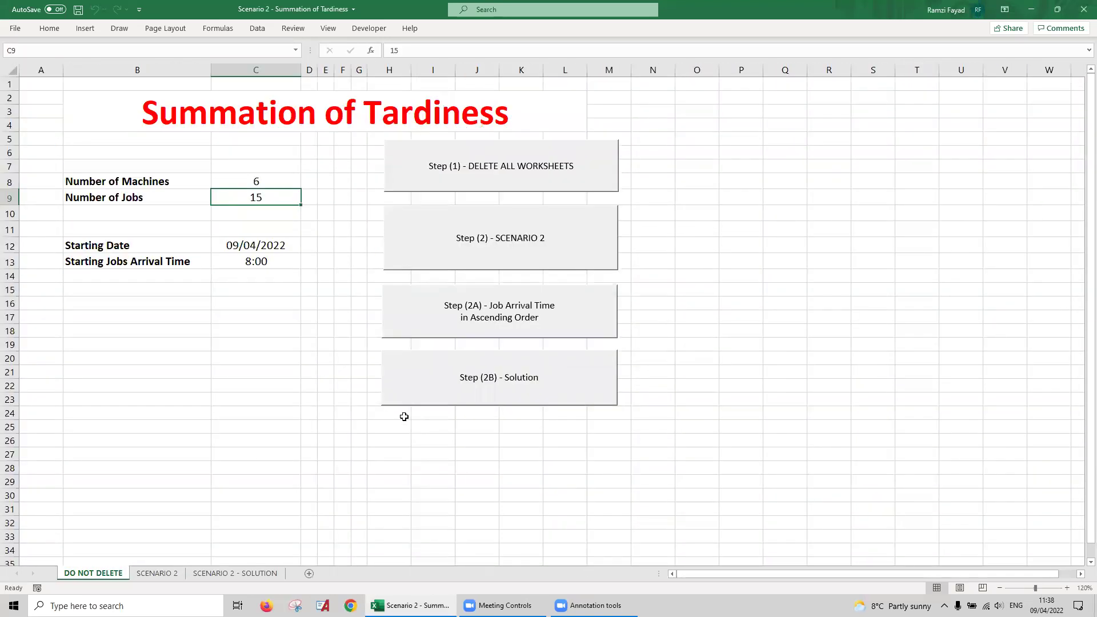
Step: Compute the Step (2B) solution and mark Cmax 211 and total tardiness 1182
{"action": "left_click", "coordinate": [470, 370]}
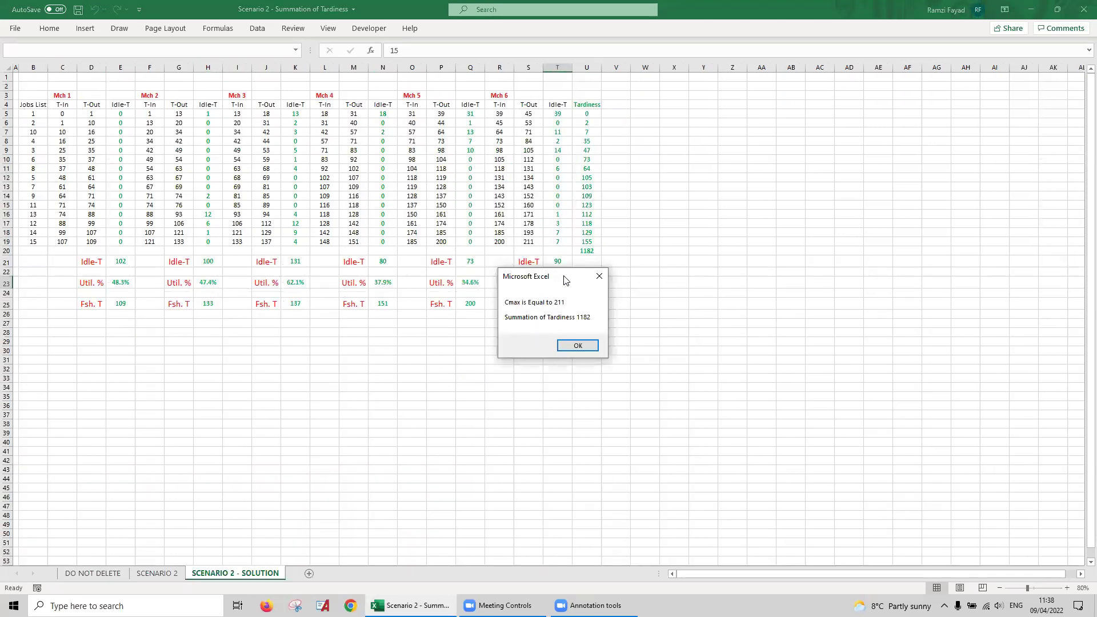
{"action": "left_click_drag", "start_coordinate": [569, 279], "coordinate": [683, 254]}
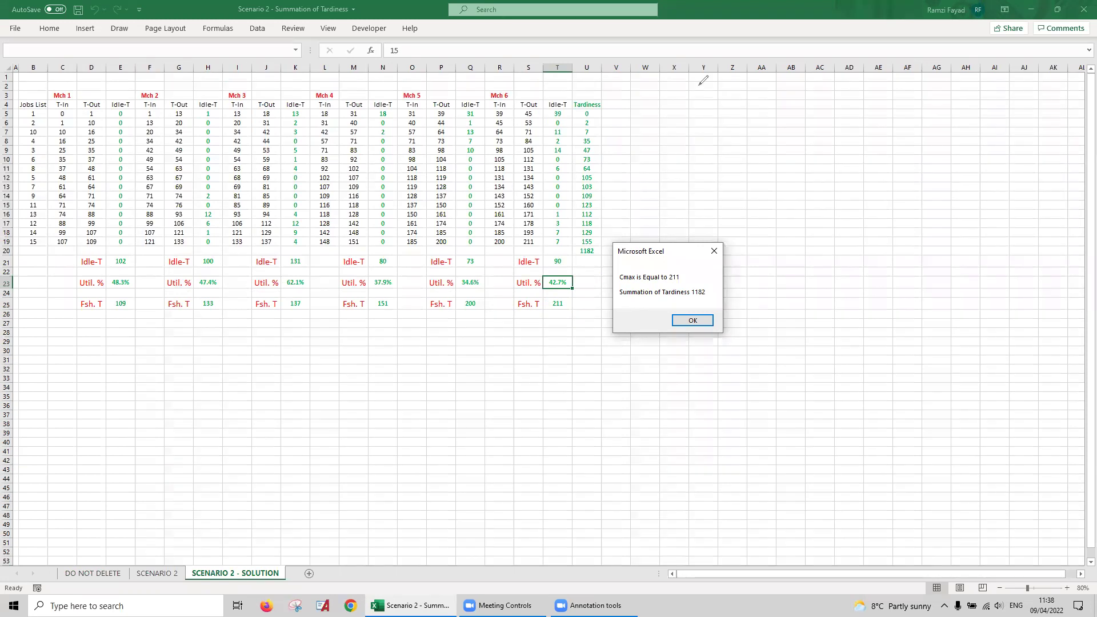
{"action": "mouse_move", "coordinate": [621, 264]}
{"action": "left_mouse_down"}
{"action": "mouse_move", "coordinate": [693, 254]}
{"action": "mouse_move", "coordinate": [654, 261]}
{"action": "left_mouse_up"}
{"action": "mouse_move", "coordinate": [572, 293]}
{"action": "left_mouse_down"}
{"action": "mouse_move", "coordinate": [510, 306]}
{"action": "mouse_move", "coordinate": [578, 291]}
{"action": "left_mouse_up"}
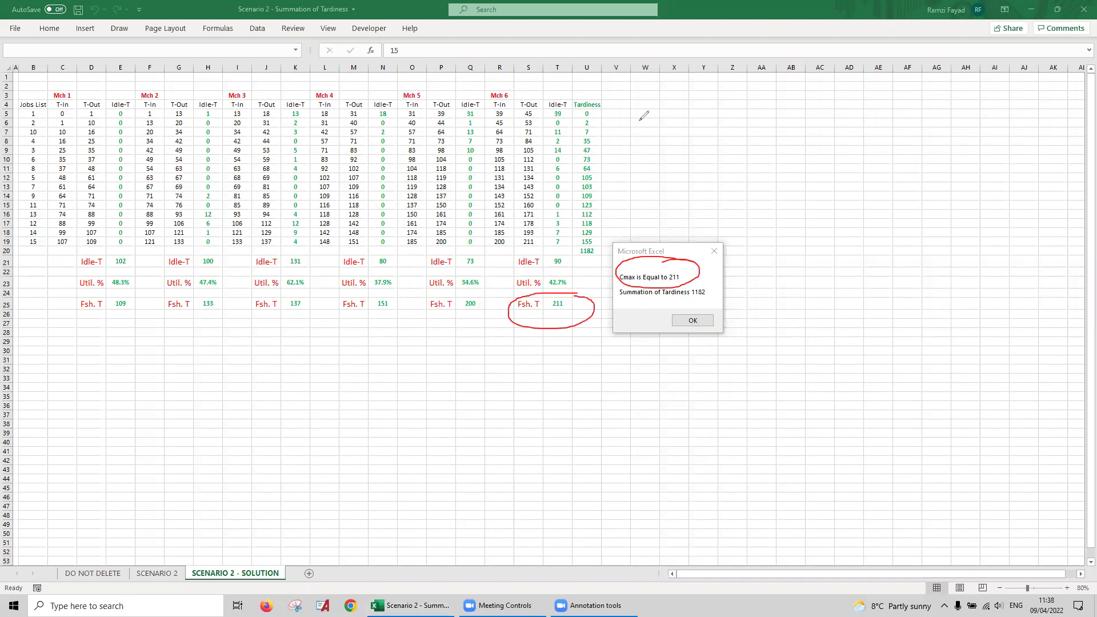
{"action": "left_click_drag", "start_coordinate": [690, 301], "coordinate": [709, 299]}
{"action": "left_click_drag", "start_coordinate": [580, 256], "coordinate": [598, 257]}
Step: Close the result message and return to the DO NOT DELETE sheet
{"action": "left_click", "coordinate": [107, 570]}
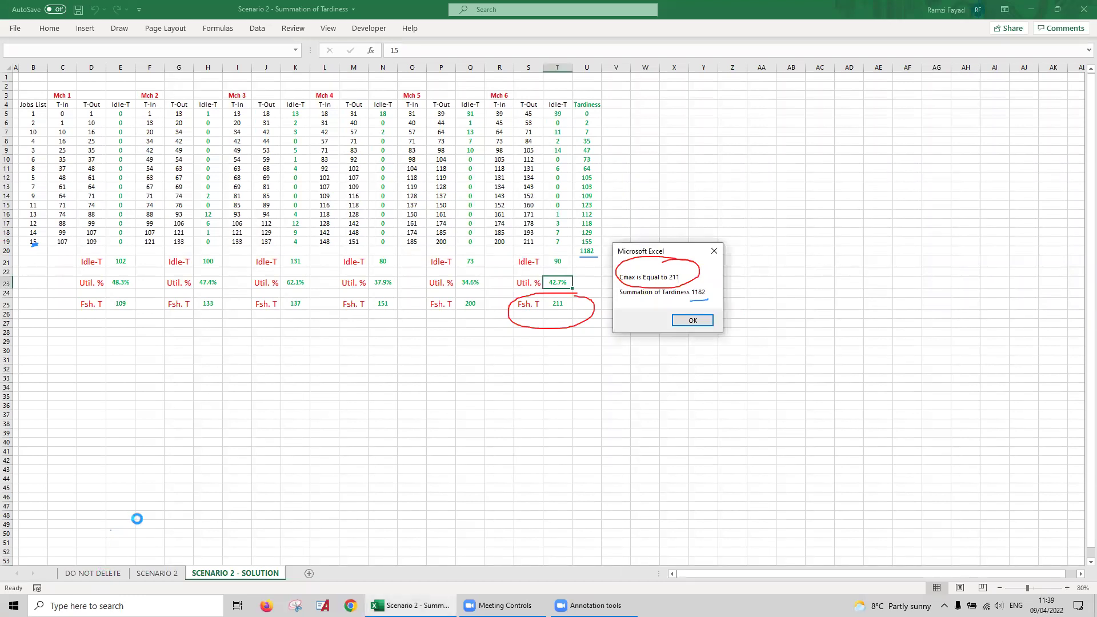
{"action": "left_click", "coordinate": [693, 320]}
{"action": "left_click_drag", "start_coordinate": [212, 535], "coordinate": [137, 565]}
{"action": "left_click", "coordinate": [107, 573]}
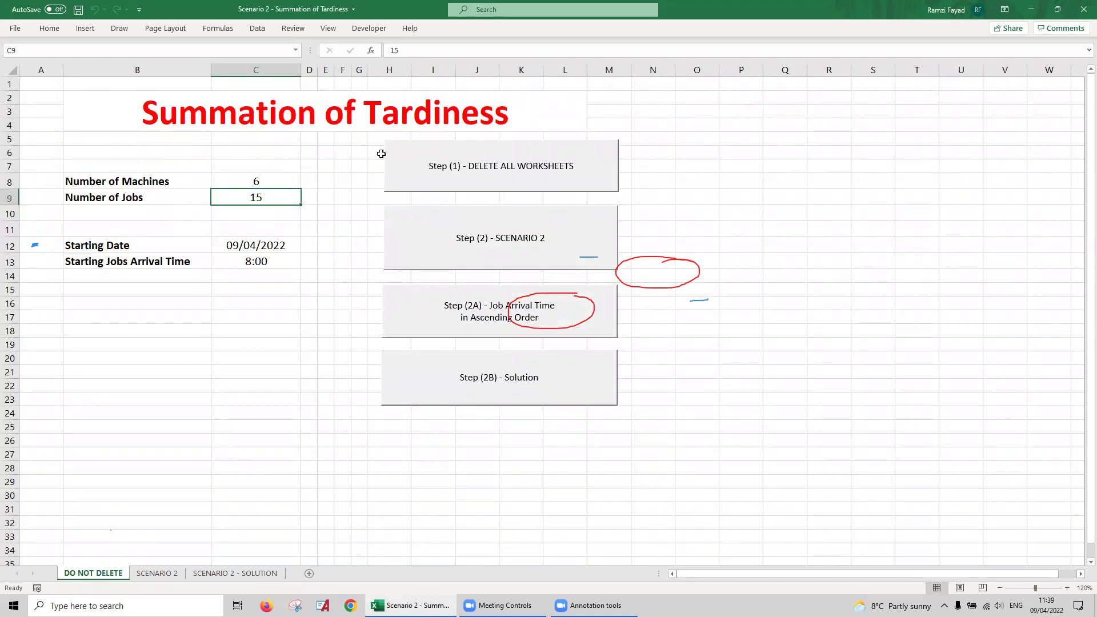
Step: Open the Review ribbon tab using the Alt, R KeyTips
{"action": "key", "text": "alt"}
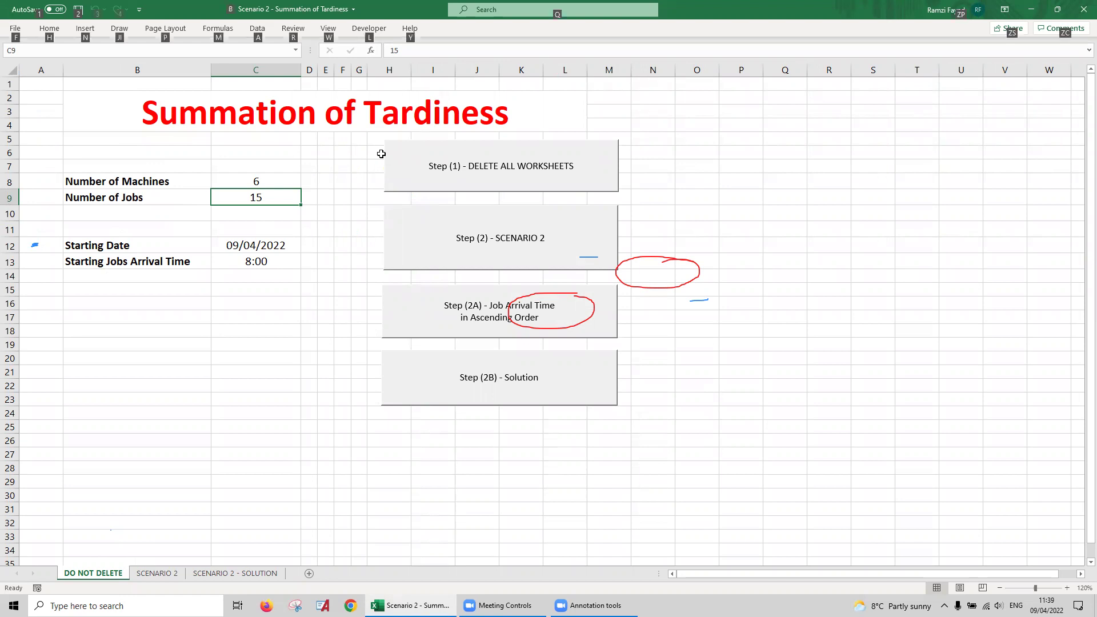
{"action": "key", "text": "r"}
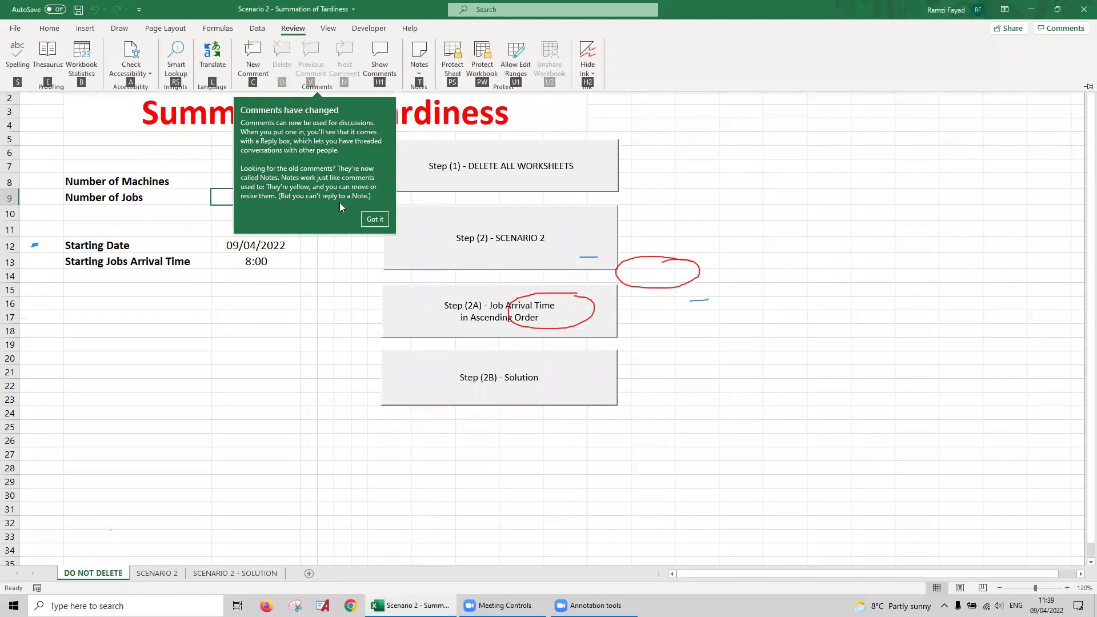